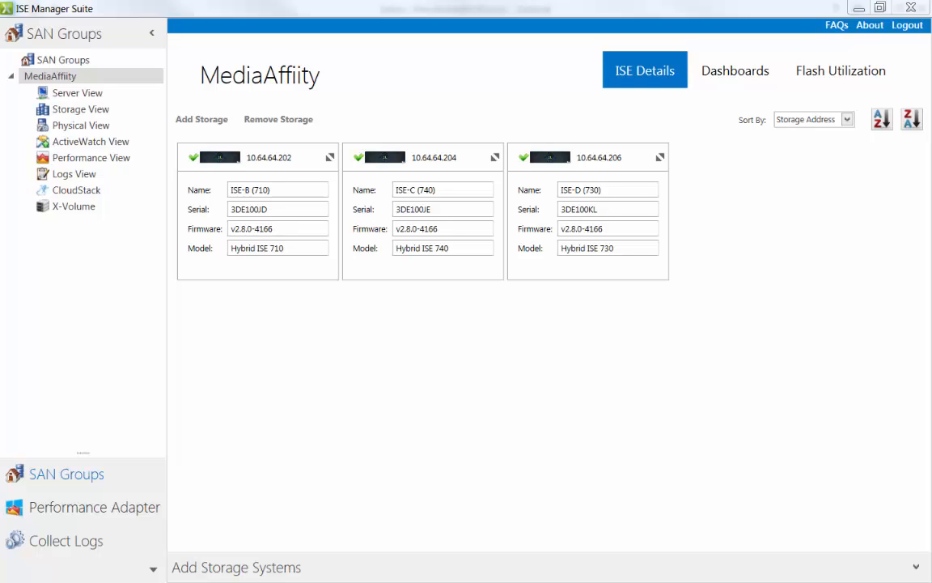
Step: Modify Storage Pool 1 of ISE-B (710) so that its new flash quota is 300 GB
{"action": "left_click", "coordinate": [110, 115]}
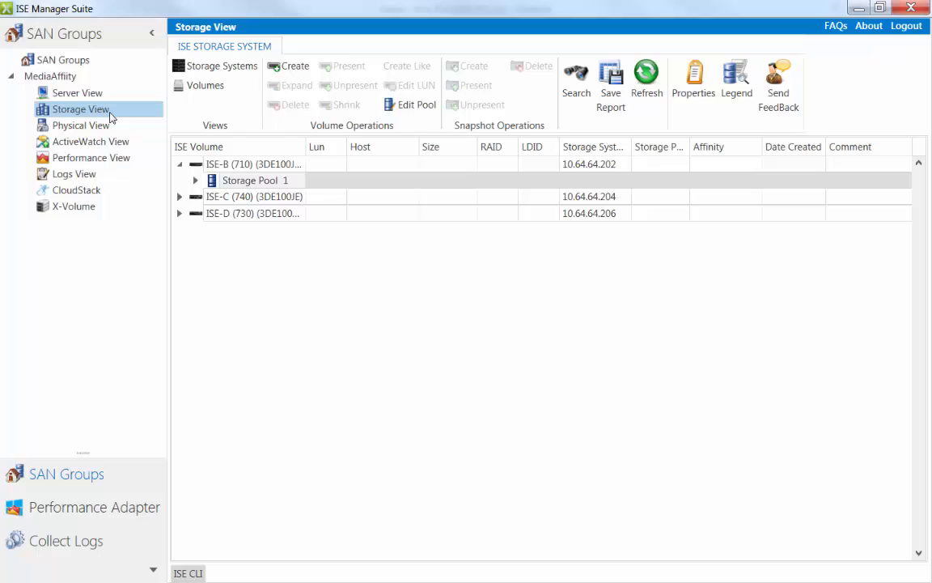
{"action": "right_click", "coordinate": [224, 183]}
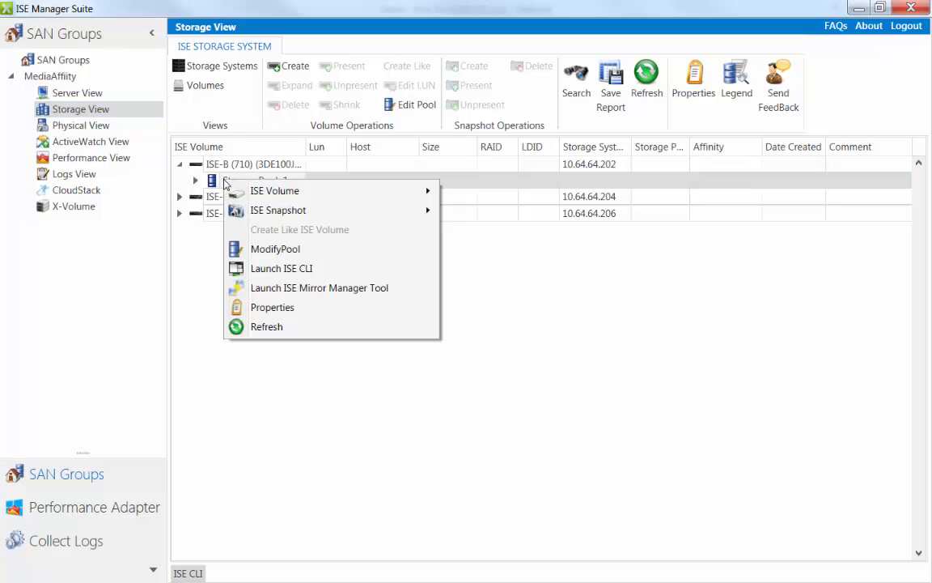
{"action": "left_click", "coordinate": [272, 250]}
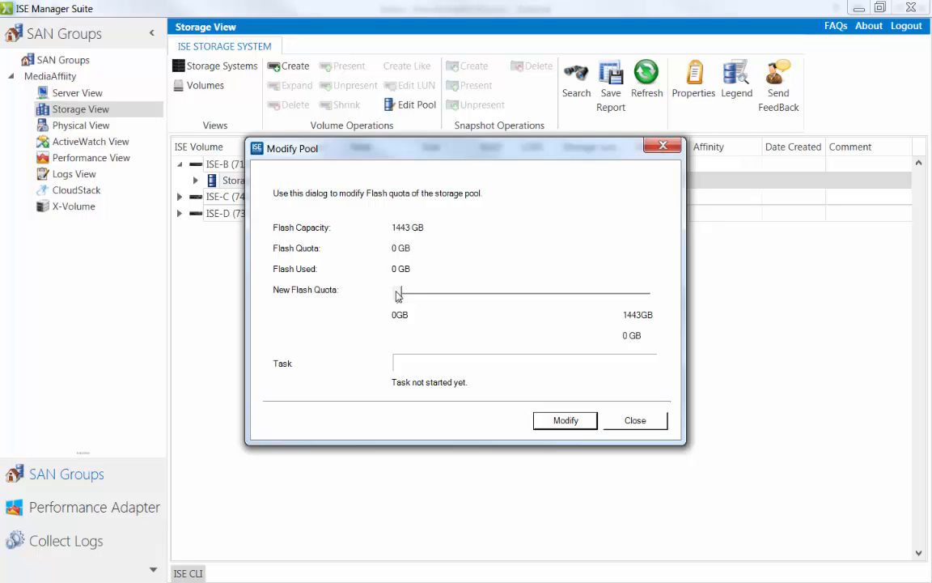
{"action": "left_click_drag", "start_coordinate": [396, 295], "coordinate": [451, 297]}
{"action": "key", "text": "Left"}
{"action": "key", "text": "Left"}
{"action": "key", "text": "Left"}
{"action": "key", "text": "Left"}
{"action": "left_click", "coordinate": [564, 421]}
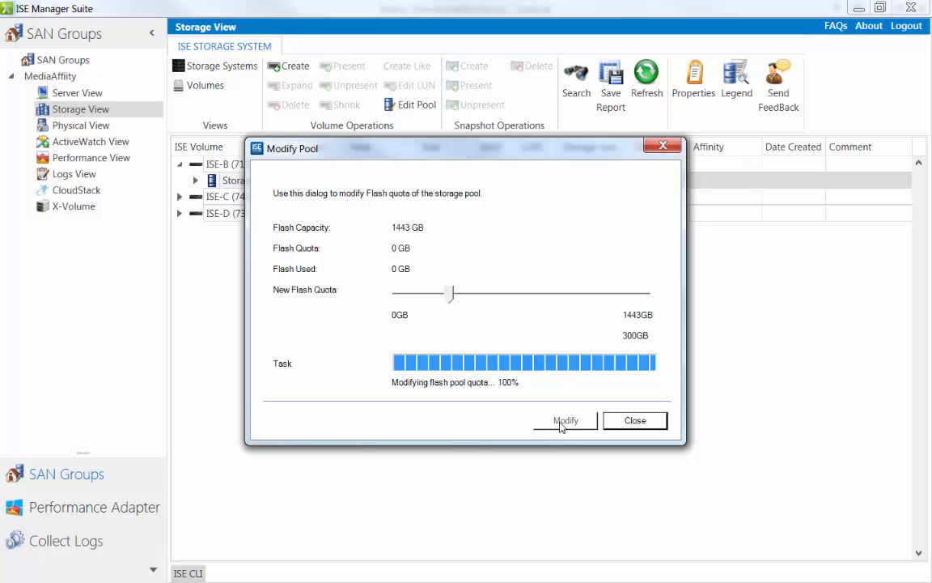
{"action": "left_click", "coordinate": [637, 421]}
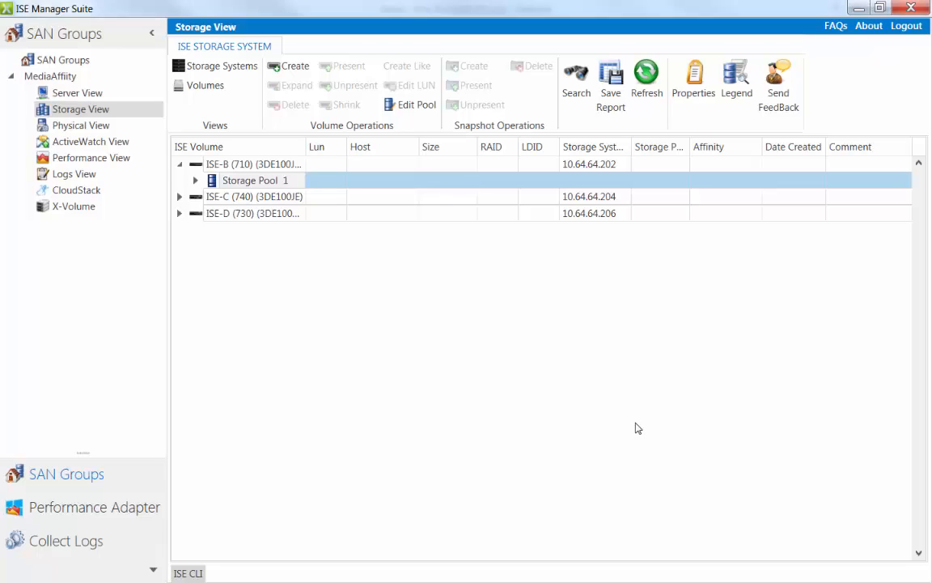
Step: Check the flash quota now assigned to Storage Pool 1 of ISE-B (710), leaving the pool unmodified
{"action": "right_click", "coordinate": [269, 183]}
{"action": "left_click", "coordinate": [324, 248]}
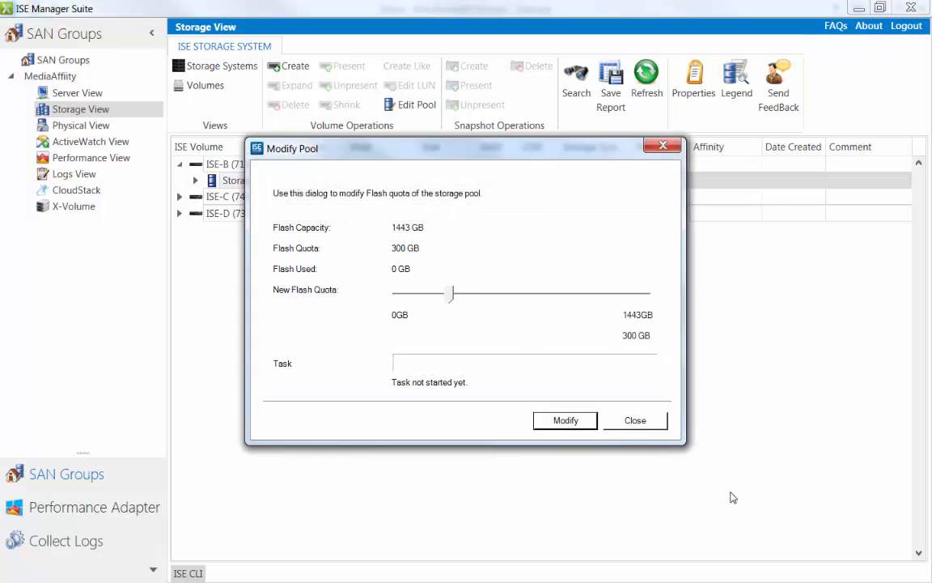
{"action": "left_click", "coordinate": [649, 421]}
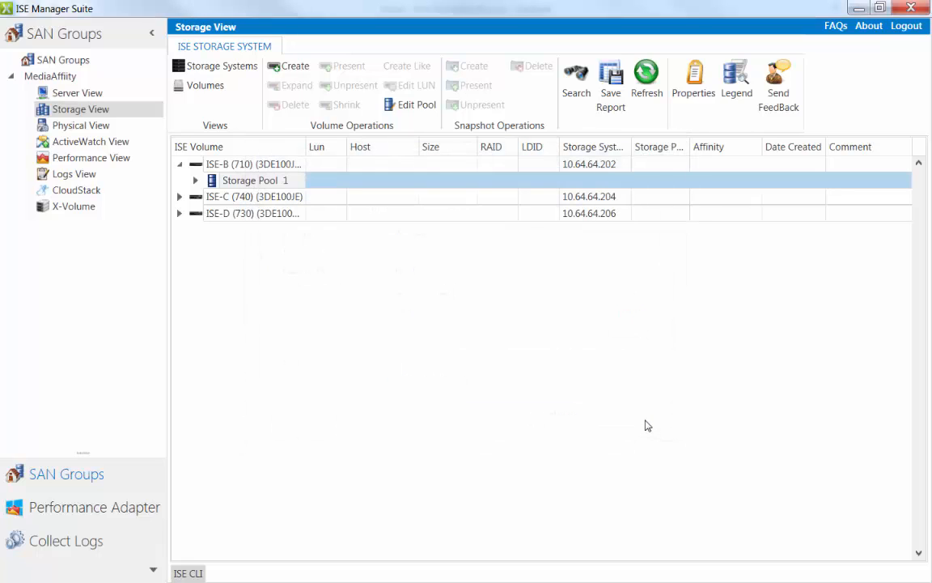
Step: Begin creating a VMware datastore on the XPOD1-Ch2-Perf cluster, using VMFS 5 formatting
{"action": "left_click", "coordinate": [87, 95]}
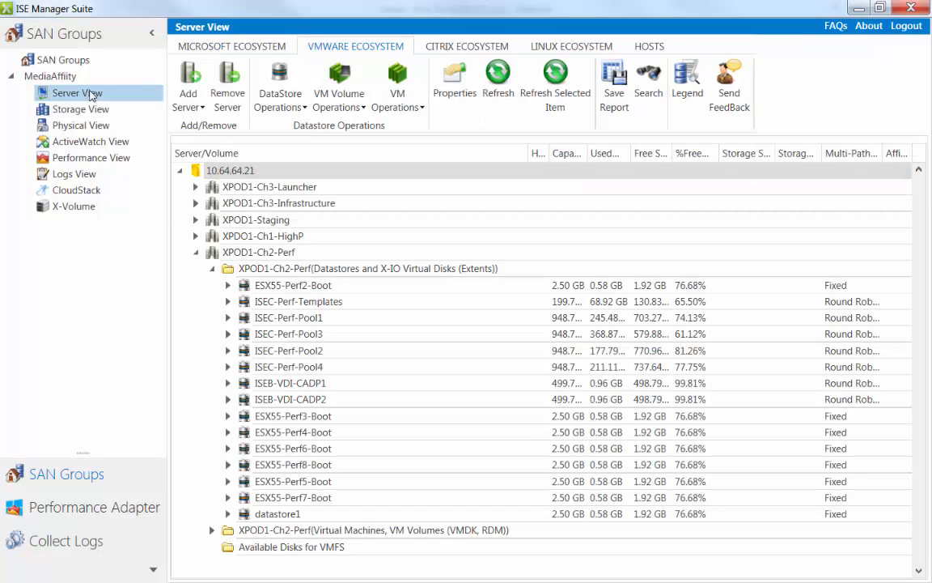
{"action": "left_click", "coordinate": [242, 254]}
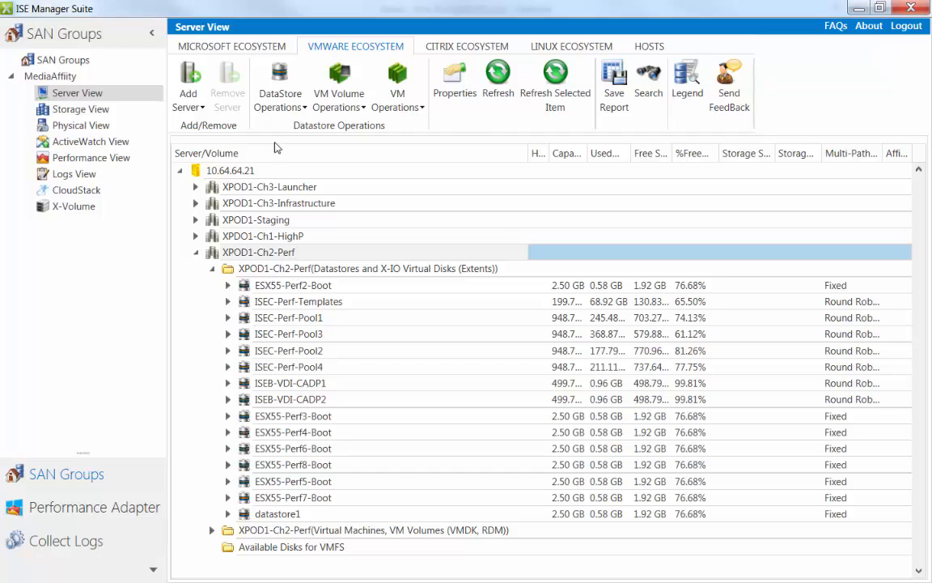
{"action": "left_click", "coordinate": [263, 106]}
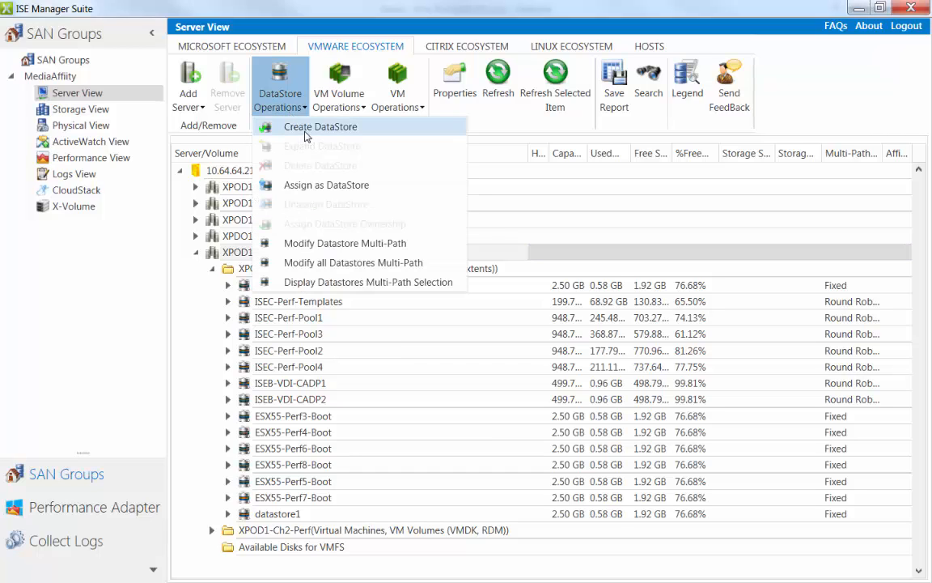
{"action": "left_click", "coordinate": [306, 132]}
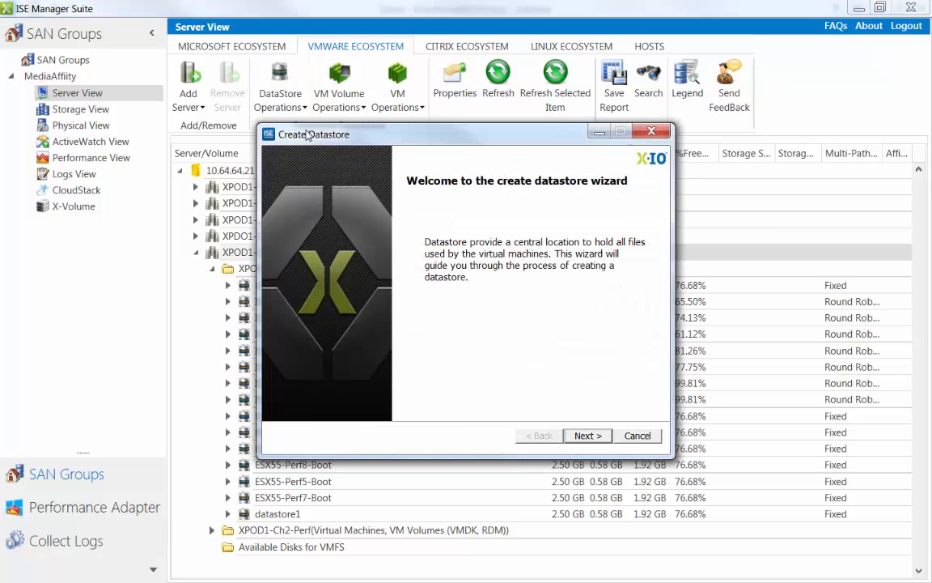
{"action": "left_click", "coordinate": [588, 436]}
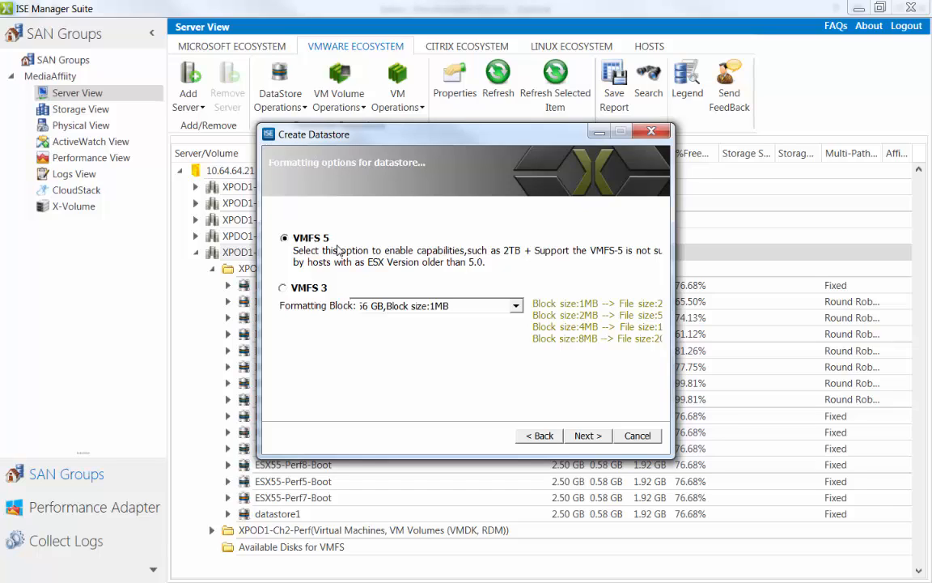
{"action": "left_click", "coordinate": [594, 437]}
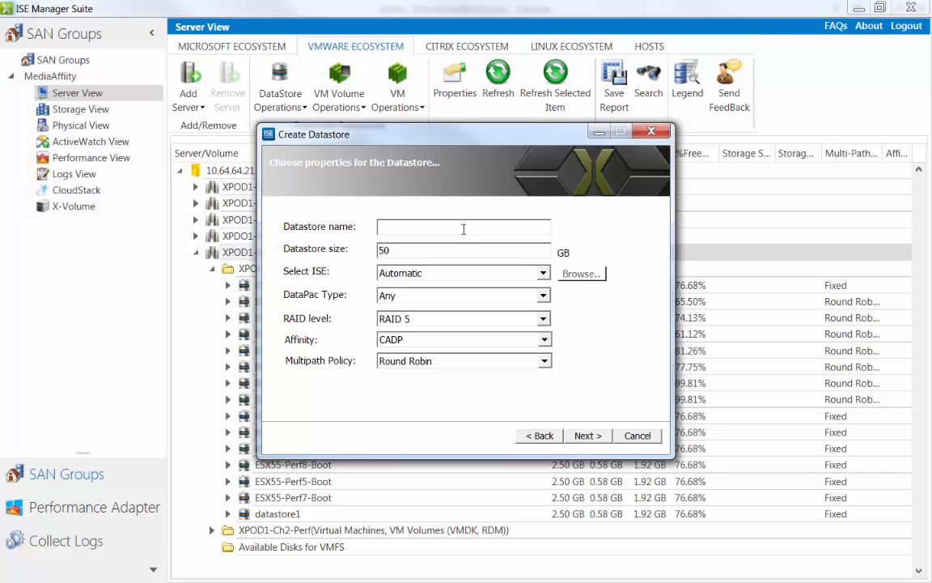
Step: Name the new datastore ISEB-VDI-ReplicaDatastore and set its size to 240 GB
{"action": "type", "text": "ISEB-VDI-"}
{"action": "type", "text": "ReplicaDatastore"}
{"action": "key", "text": "Tab"}
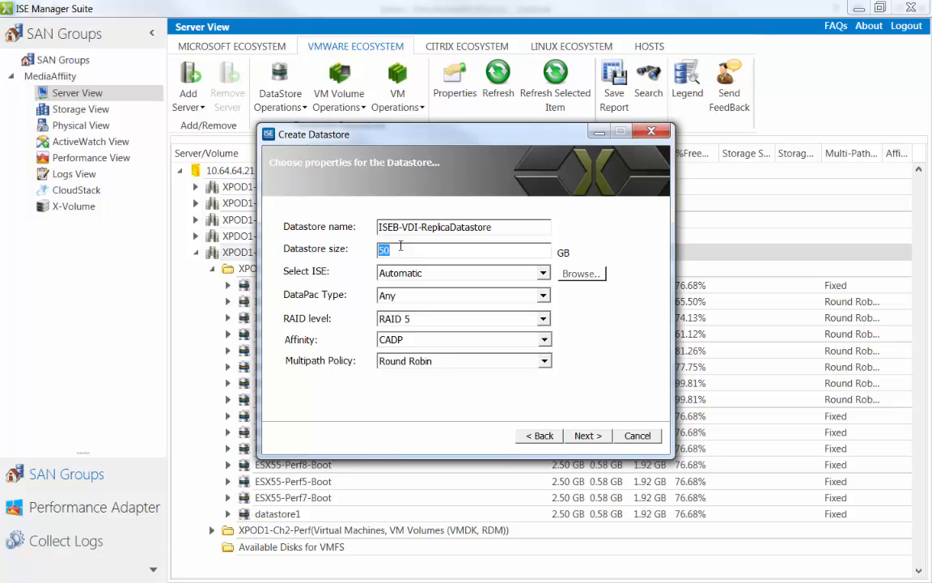
{"action": "type", "text": "240"}
Step: Switch the ISE selection to Manual and choose the Pool1 [Flash] storage of ISE-B (710)
{"action": "left_click", "coordinate": [486, 273]}
{"action": "left_click", "coordinate": [483, 301]}
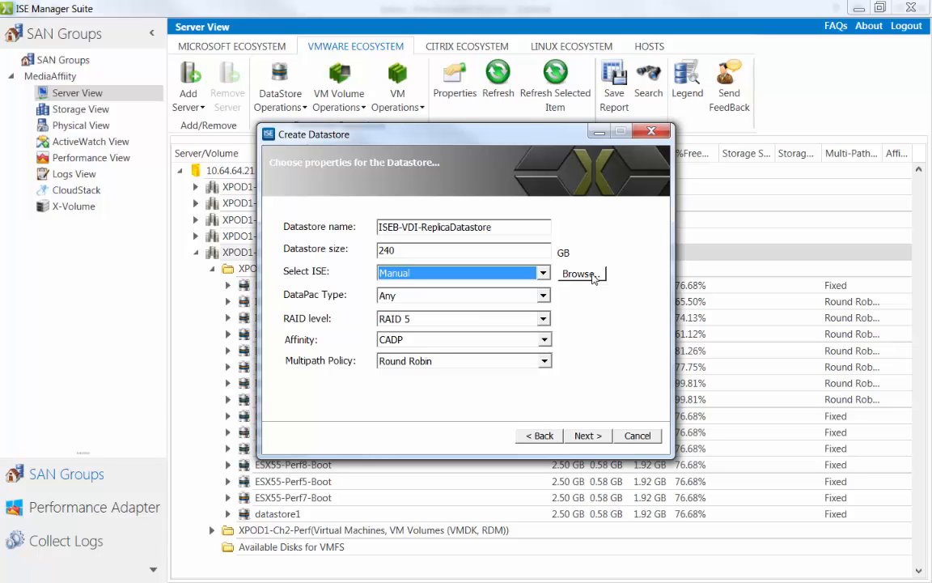
{"action": "left_click", "coordinate": [593, 275]}
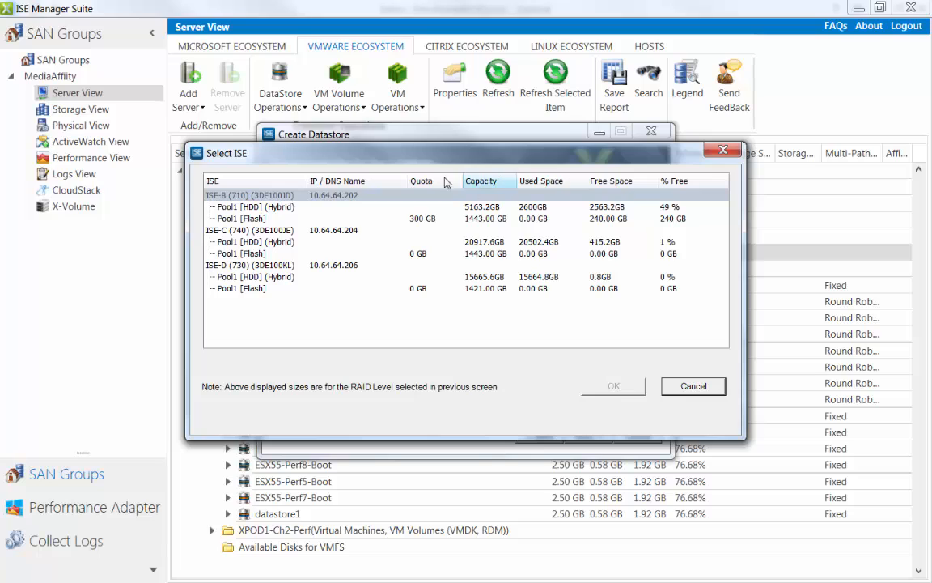
{"action": "left_click", "coordinate": [243, 218]}
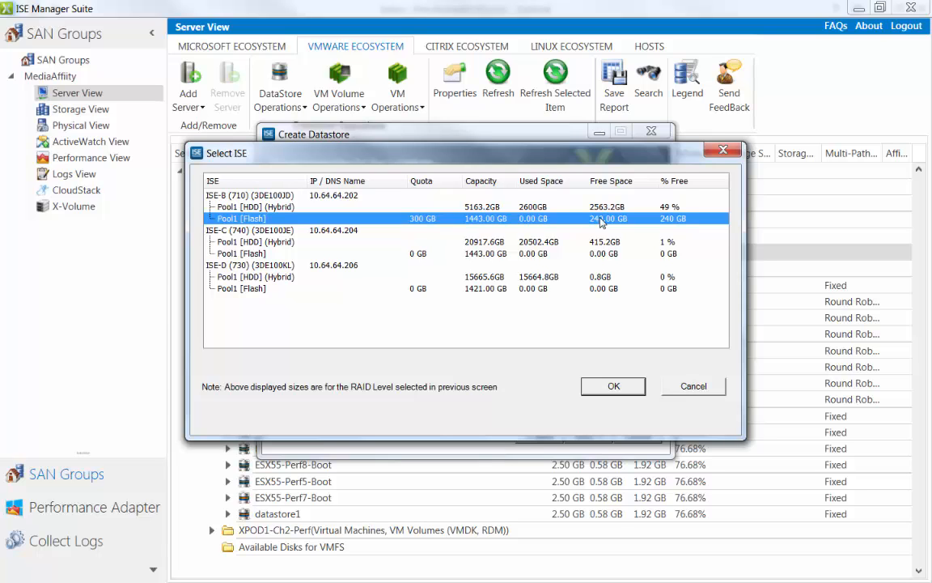
{"action": "left_click", "coordinate": [615, 390]}
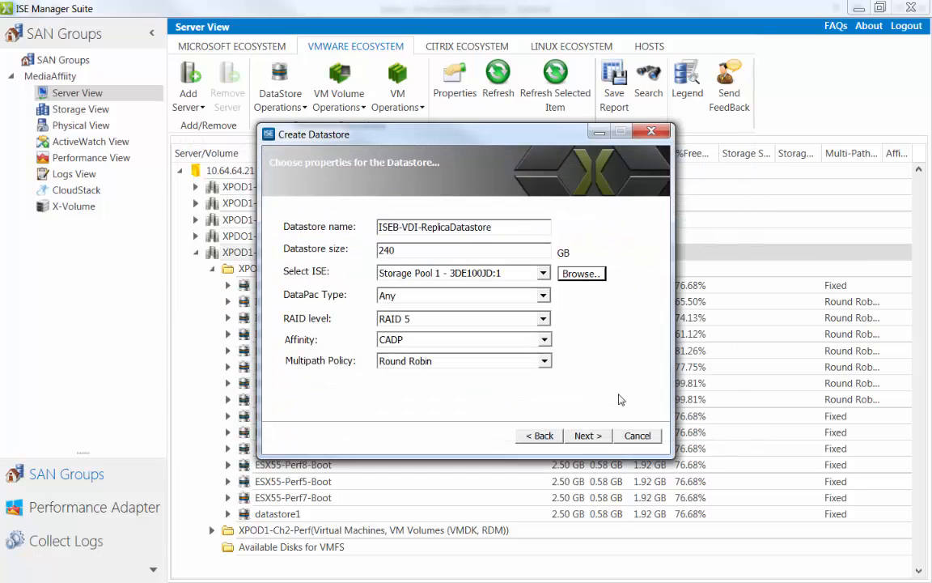
Step: Set the datastore's RAID level to RAID 5 and its affinity to Pinned to Flash, and accept the properties
{"action": "left_click", "coordinate": [544, 319]}
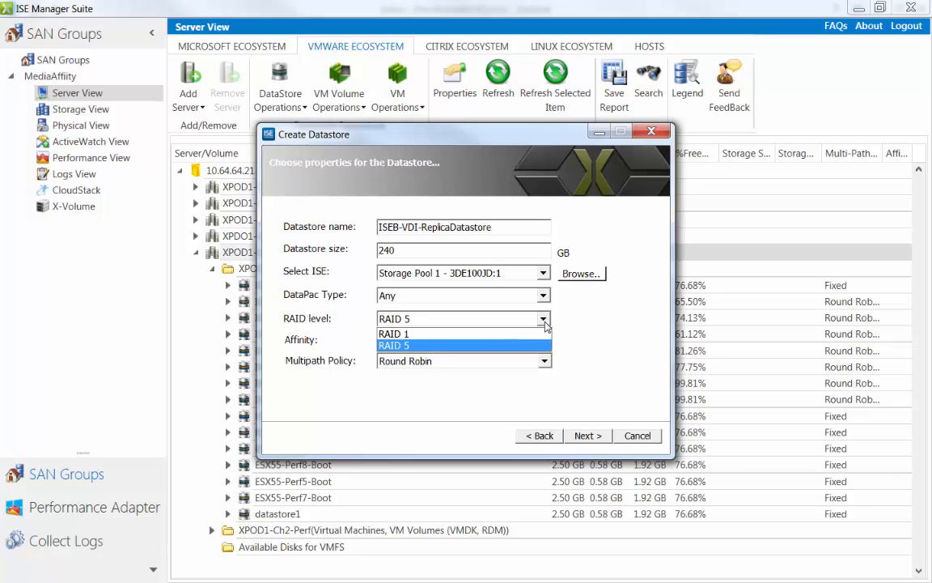
{"action": "left_click", "coordinate": [468, 351]}
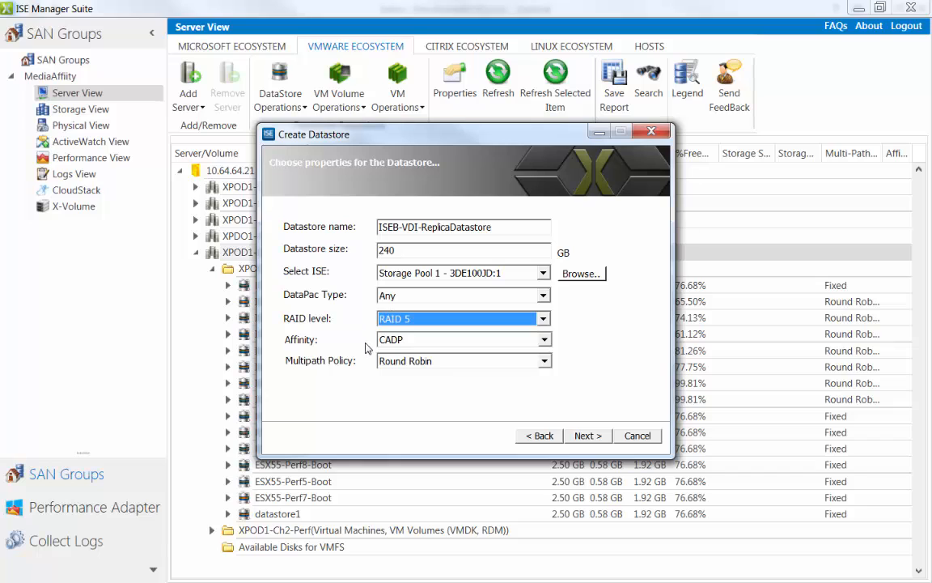
{"action": "left_click", "coordinate": [543, 339]}
{"action": "left_click", "coordinate": [478, 378]}
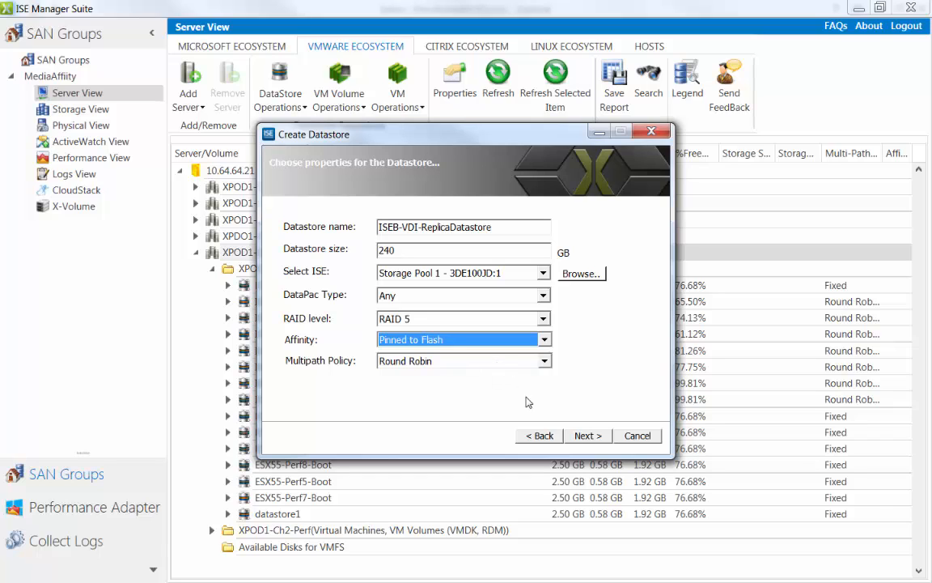
{"action": "left_click", "coordinate": [579, 436]}
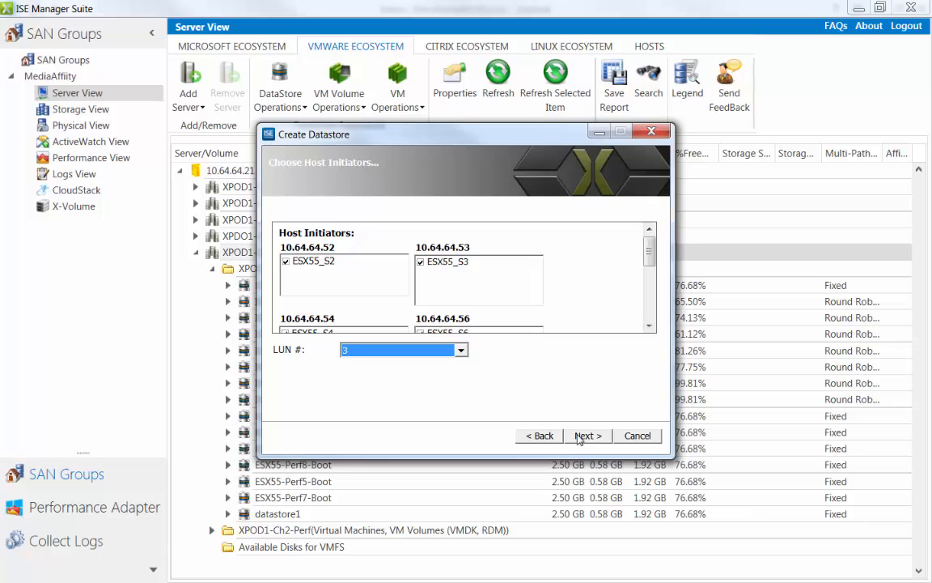
Step: Accept the preselected host initiators with LUN 3 and complete the datastore creation
{"action": "left_click", "coordinate": [584, 435]}
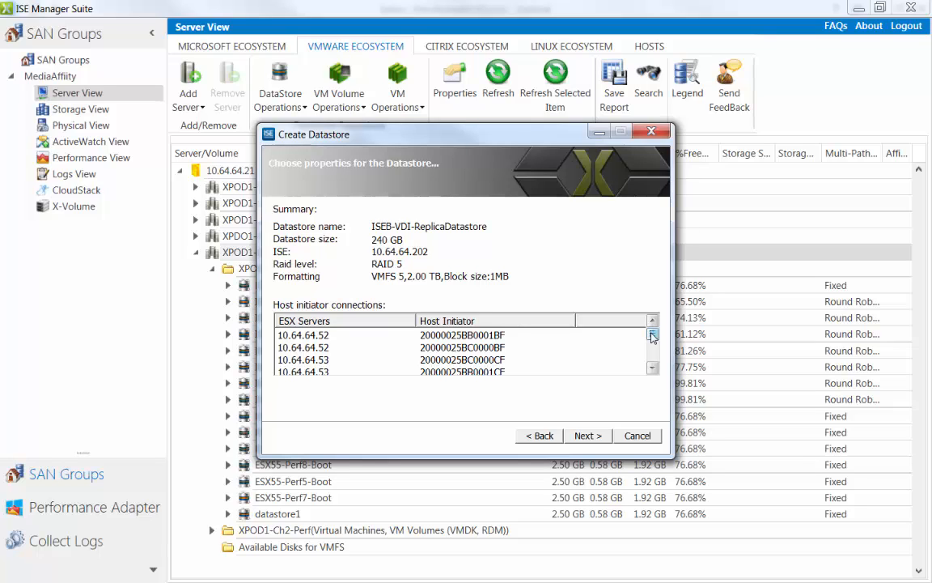
{"action": "left_click", "coordinate": [589, 441]}
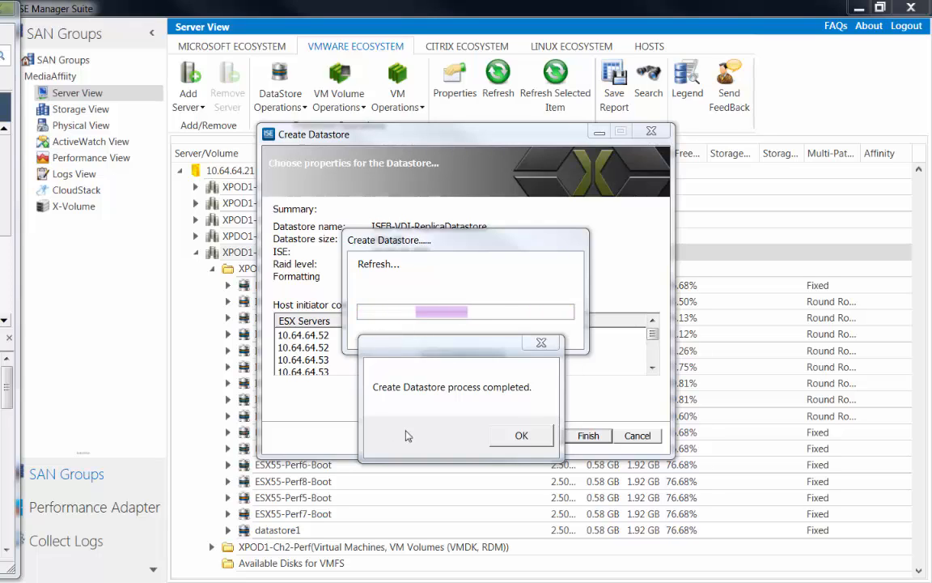
{"action": "left_click", "coordinate": [522, 437]}
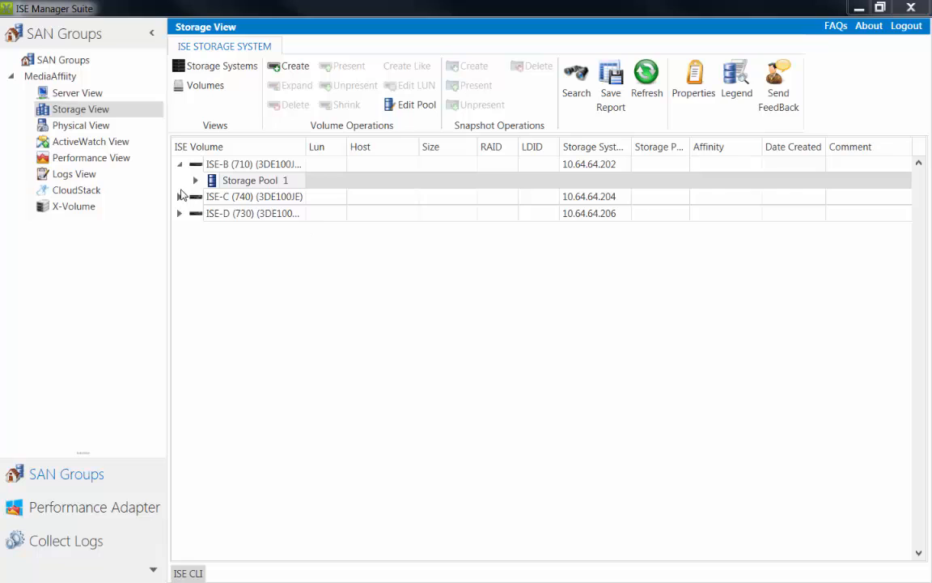
Step: Review the properties of the ISEB-VDI-ReplicaDatastore volume in Storage Pool 1 of ISE-B (710)
{"action": "left_click", "coordinate": [196, 180]}
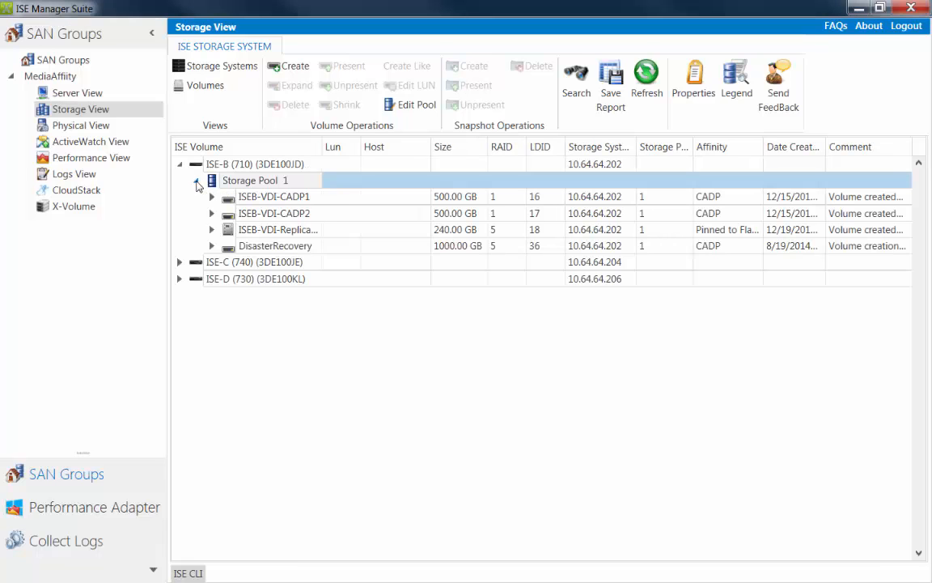
{"action": "left_click", "coordinate": [228, 231]}
{"action": "right_click", "coordinate": [228, 232]}
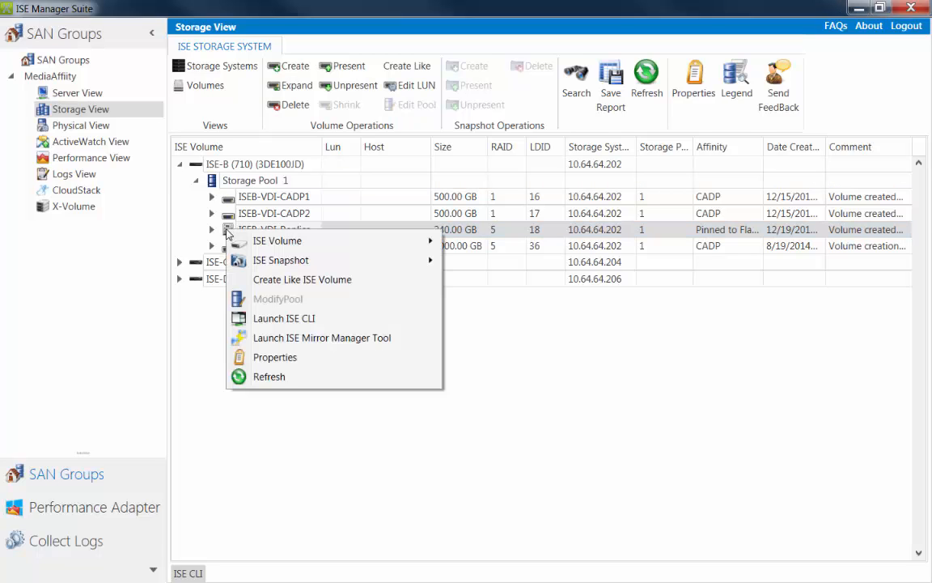
{"action": "left_click", "coordinate": [289, 363]}
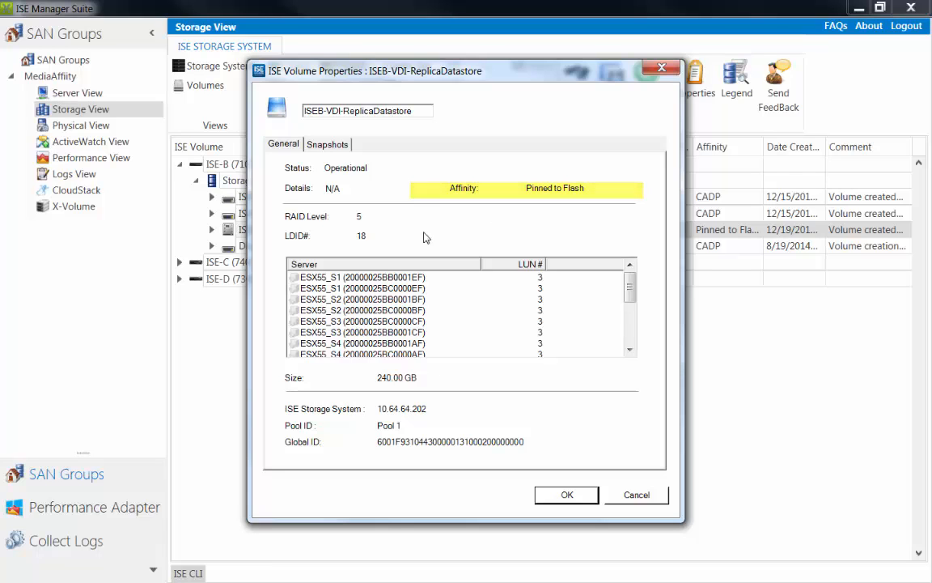
{"action": "left_click", "coordinate": [563, 496]}
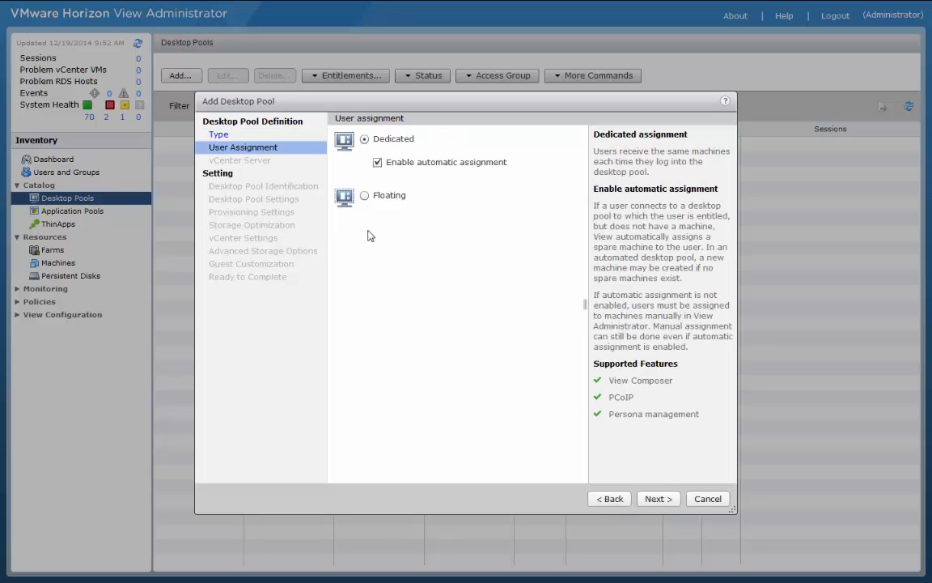
Step: In VMware Horizon View Administrator, give the new desktop pool Floating user assignment and View Composer linked clones
{"action": "left_click", "coordinate": [364, 196]}
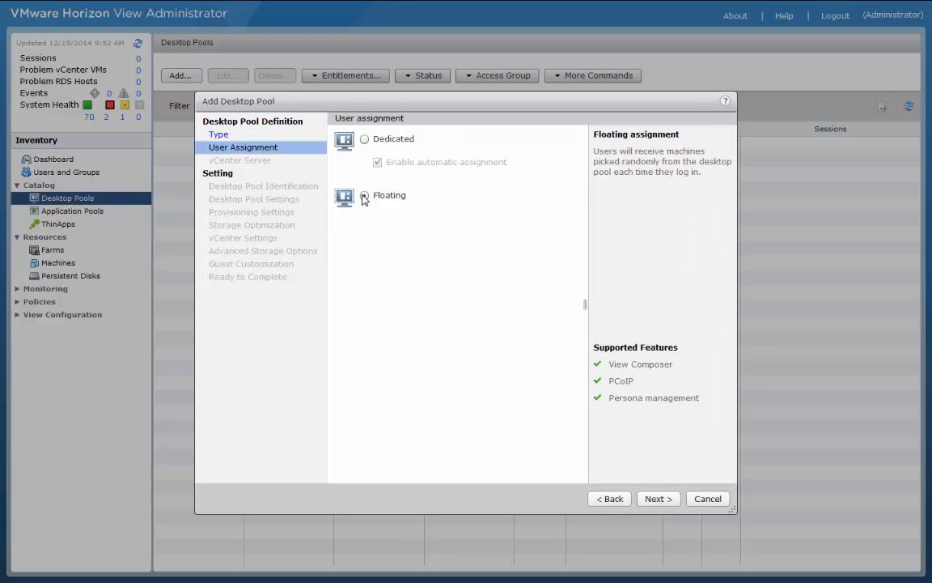
{"action": "left_click", "coordinate": [658, 498]}
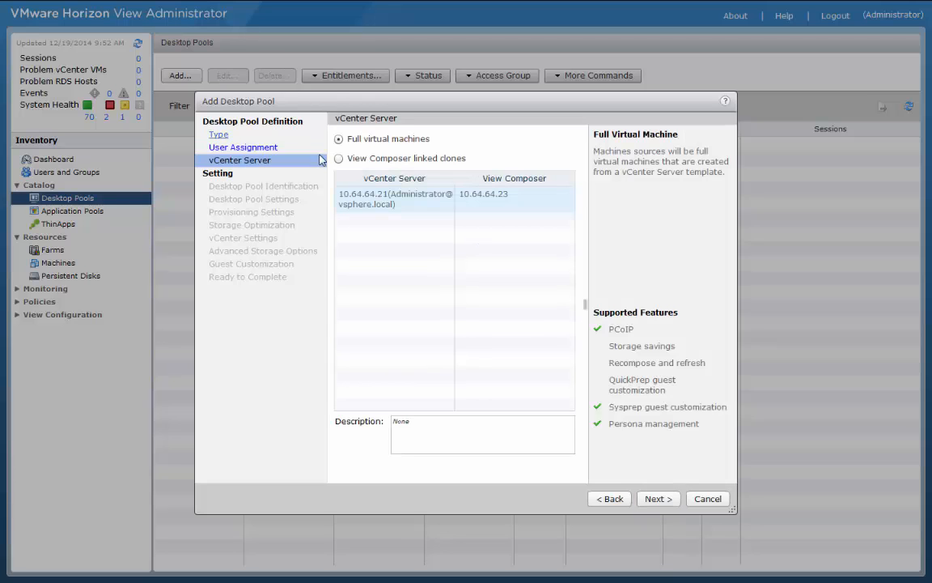
{"action": "left_click", "coordinate": [339, 158]}
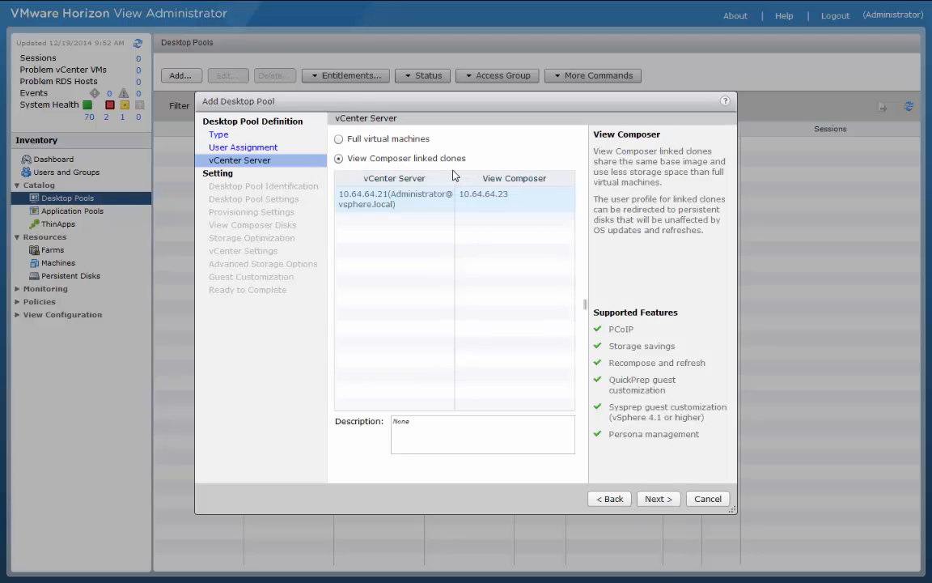
{"action": "left_click", "coordinate": [660, 498]}
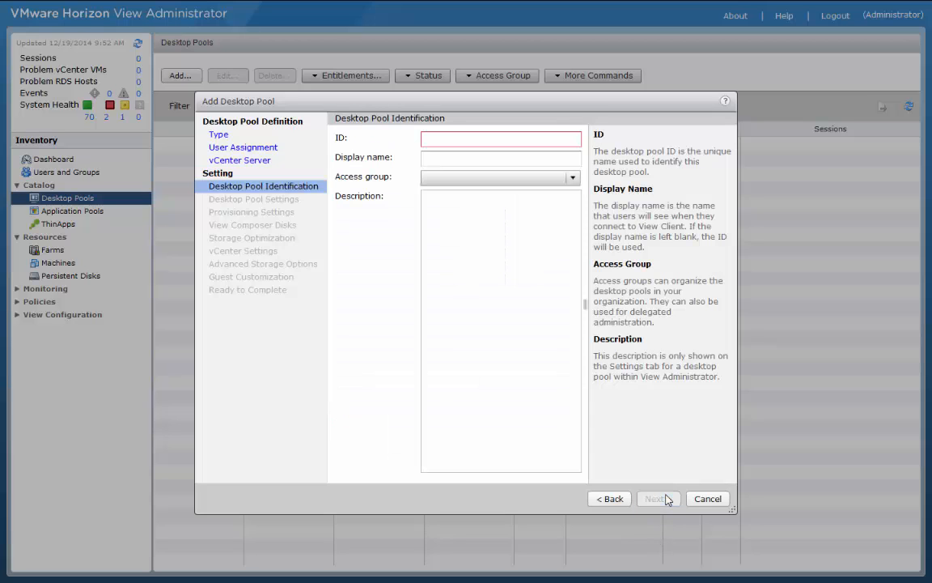
Step: Enter DemoPool as both the ID and the display name of the desktop pool
{"action": "left_click", "coordinate": [444, 137]}
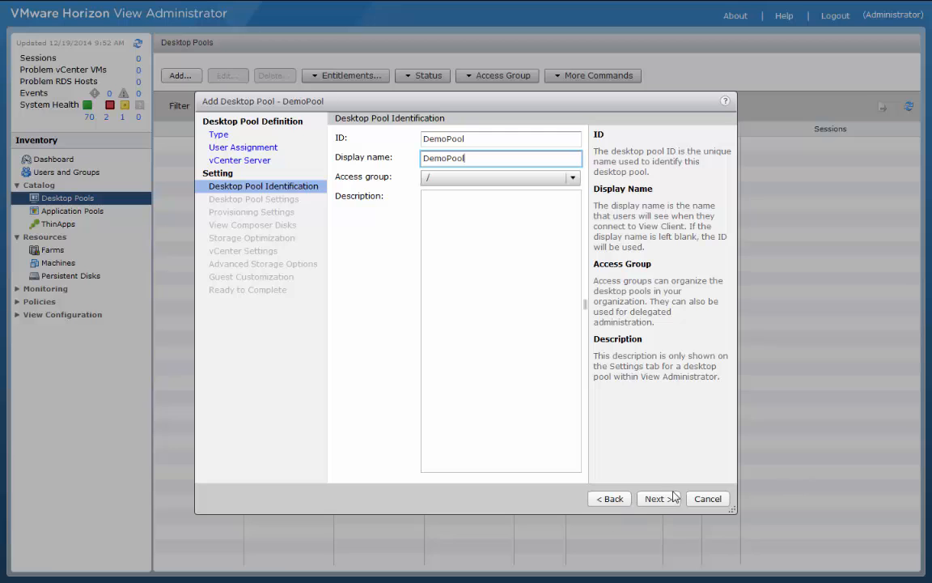
{"action": "left_click", "coordinate": [656, 499]}
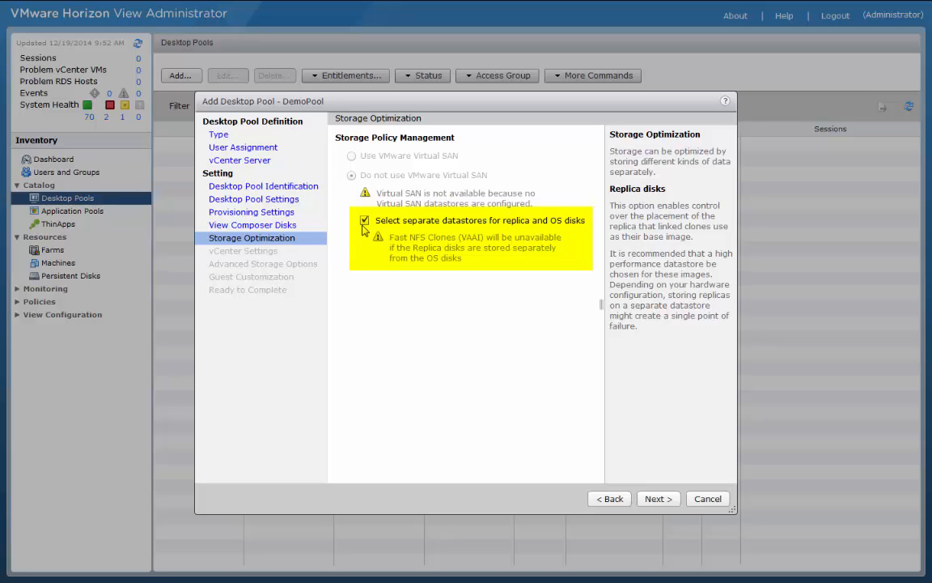
Step: Proceed to the vCenter settings and assign ISEB-VDI-CADP1 and ISEB-VDI-CADP2 as the linked clone datastores
{"action": "left_click", "coordinate": [652, 499]}
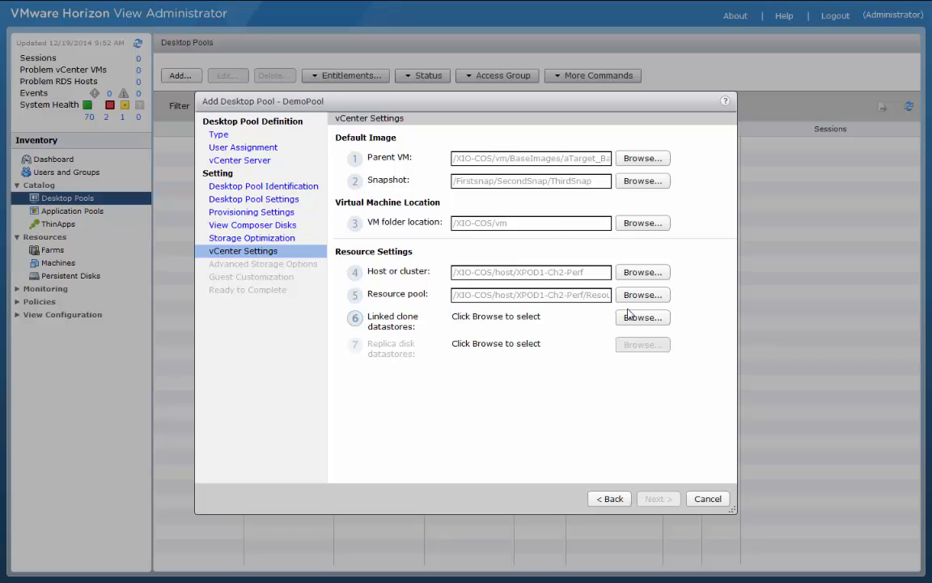
{"action": "left_click", "coordinate": [641, 317]}
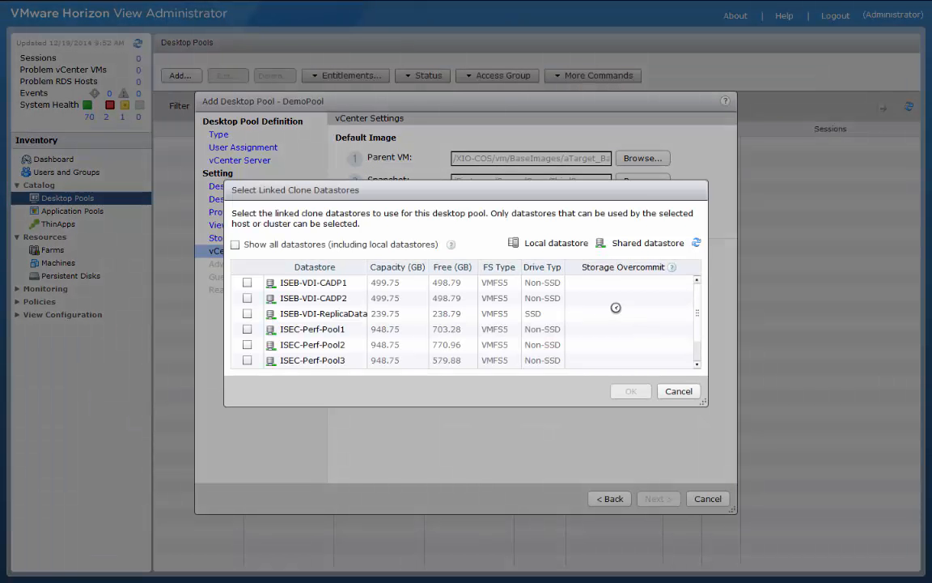
{"action": "left_click", "coordinate": [247, 283]}
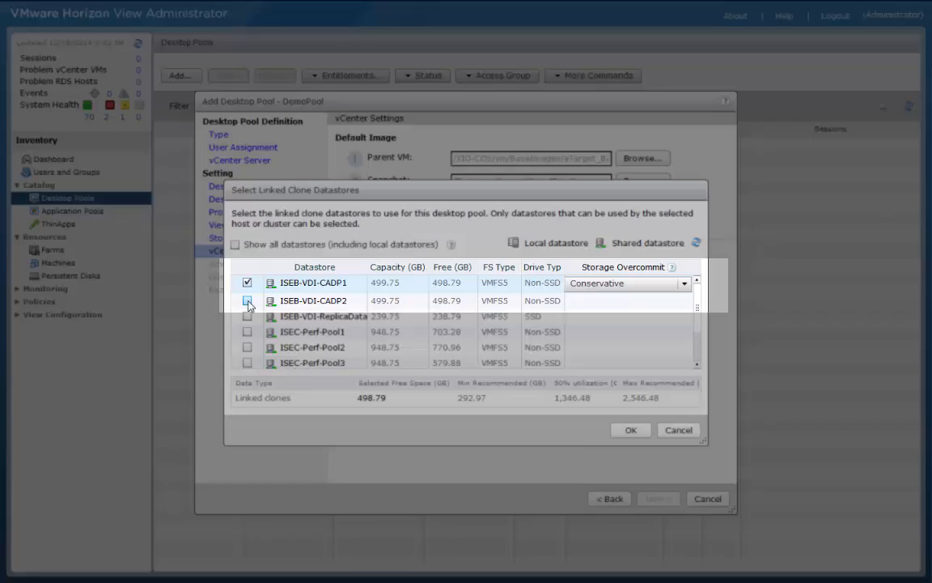
{"action": "left_click", "coordinate": [248, 300]}
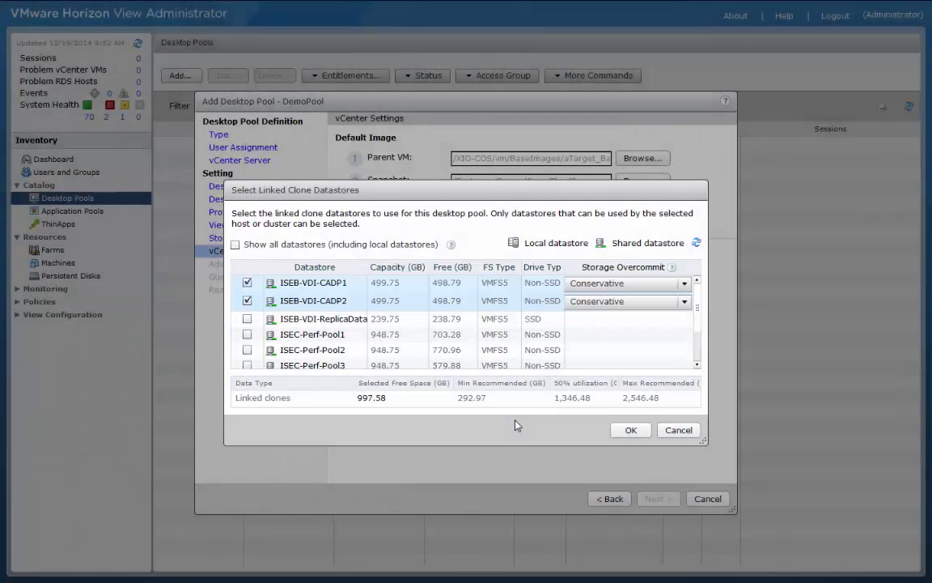
{"action": "left_click", "coordinate": [630, 430]}
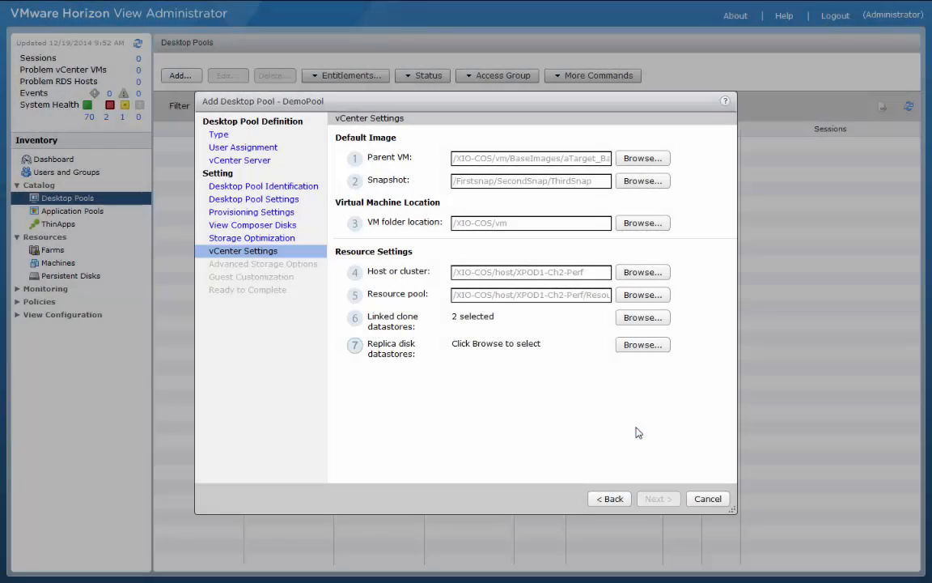
Step: Choose ISEB-VDI-ReplicaDatastore as the replica disk datastore for the desktop pool
{"action": "left_click", "coordinate": [641, 351]}
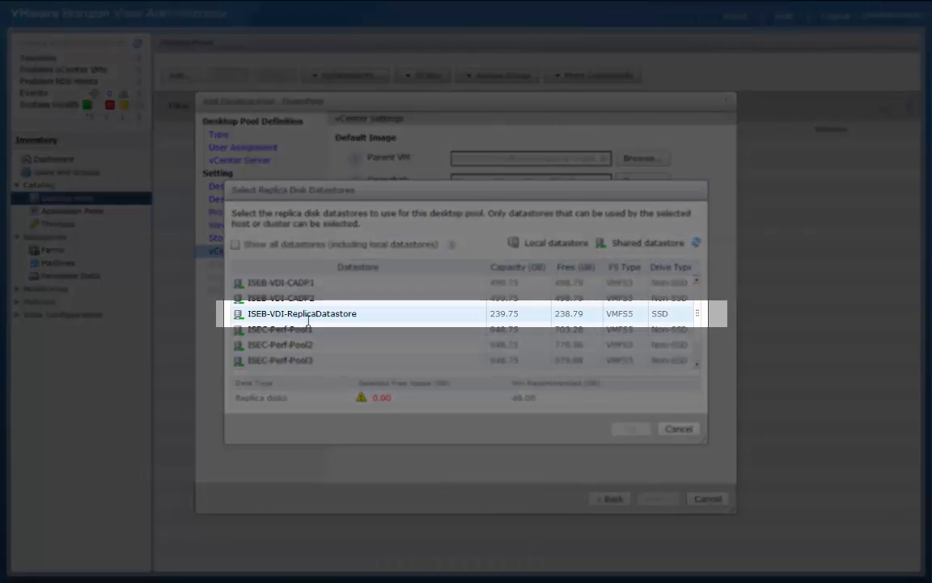
{"action": "left_click", "coordinate": [307, 316]}
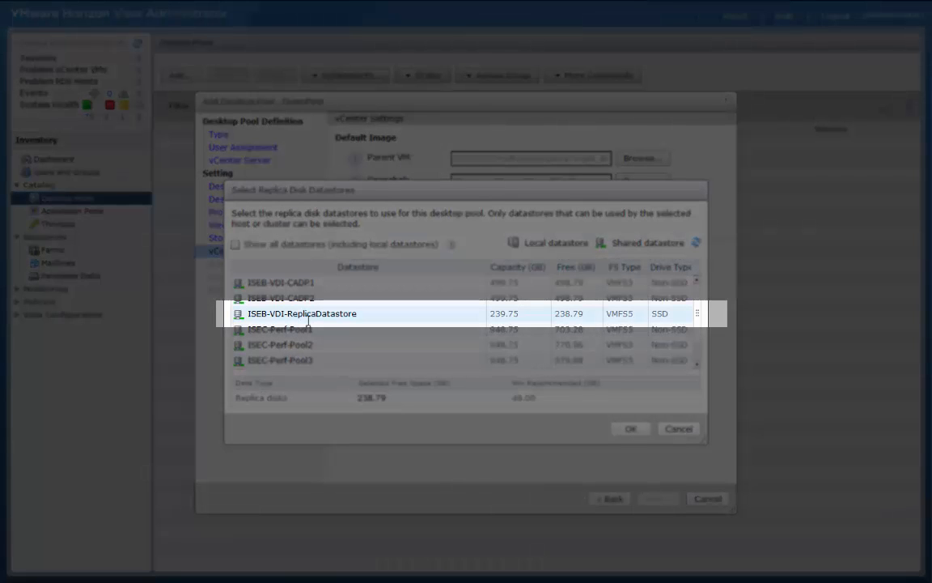